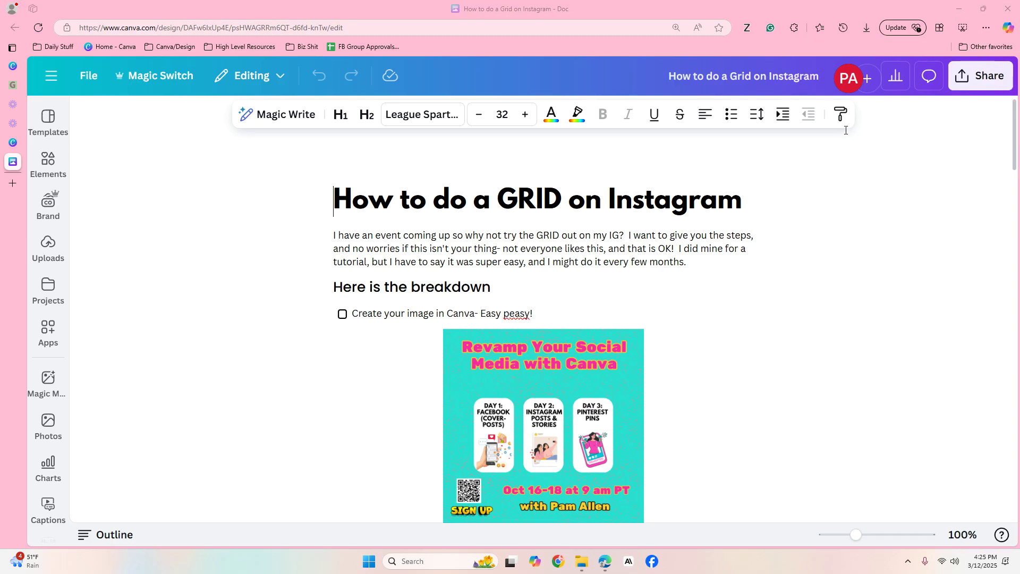
- Scroll through the tutorial doc's checklist down to the finished Instagram grid screenshot
{"action": "left_click", "coordinate": [1012, 141]}
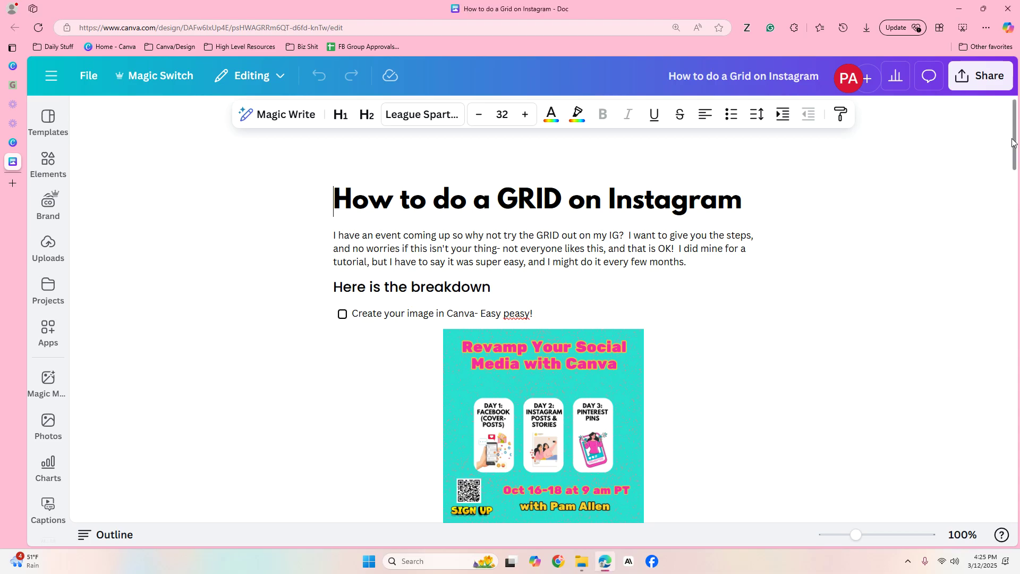
{"action": "scroll", "coordinate": [883, 150], "scroll_direction": "down", "scroll_amount": 1}
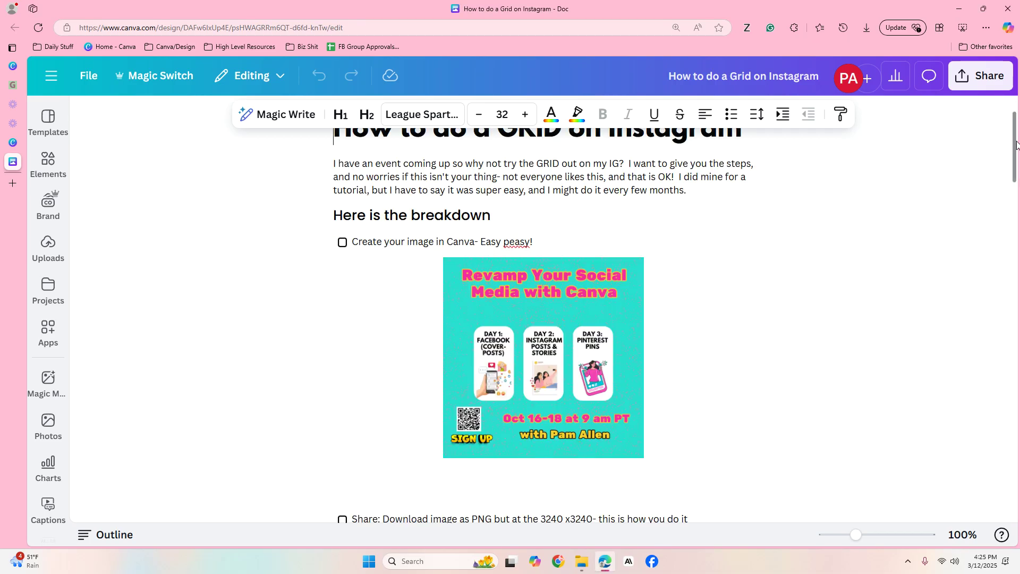
{"action": "scroll", "coordinate": [1016, 133], "scroll_direction": "up", "scroll_amount": 1}
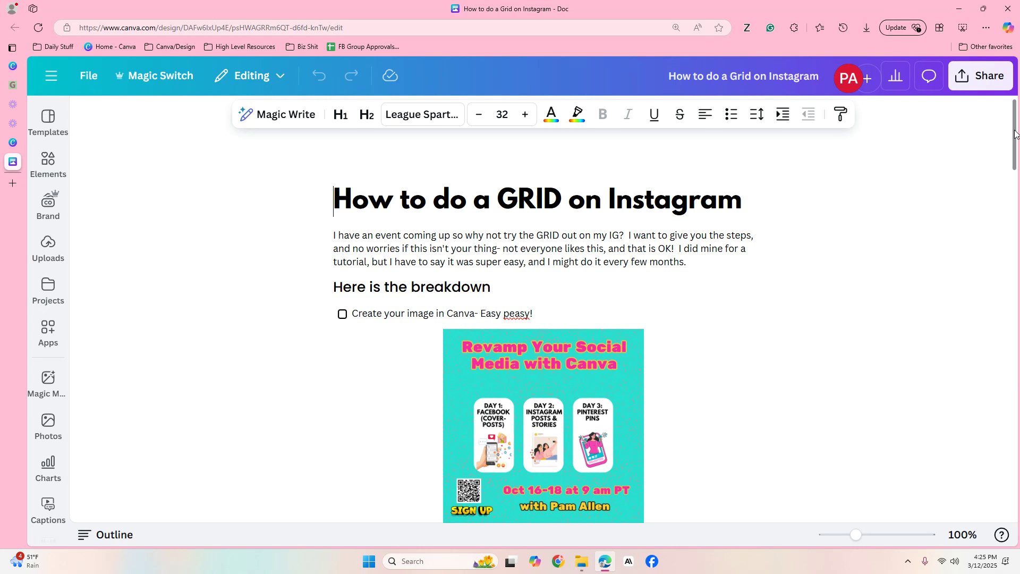
{"action": "left_click_drag", "start_coordinate": [1014, 134], "coordinate": [1014, 163]}
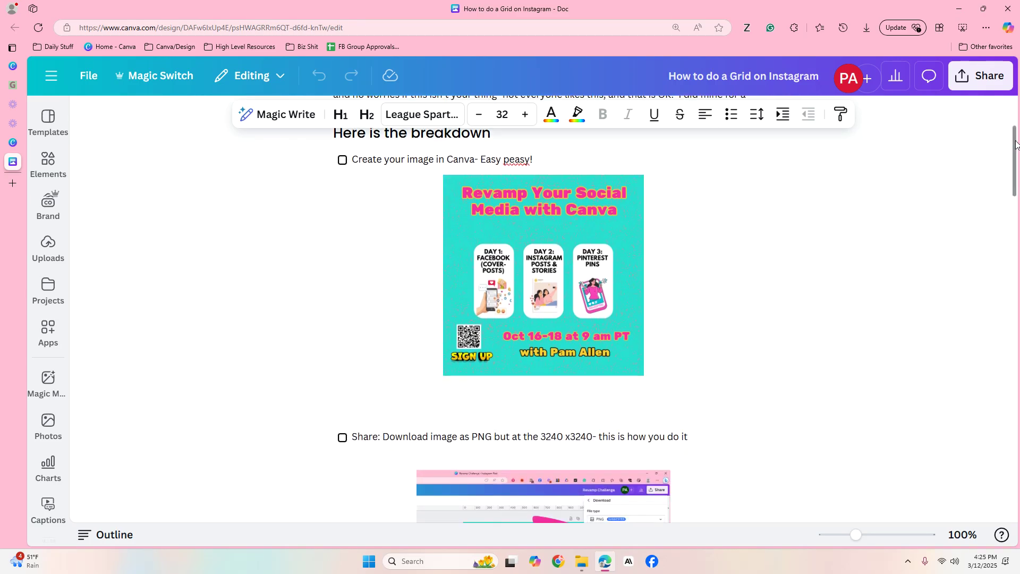
{"action": "left_click_drag", "start_coordinate": [1016, 143], "coordinate": [1017, 197]}
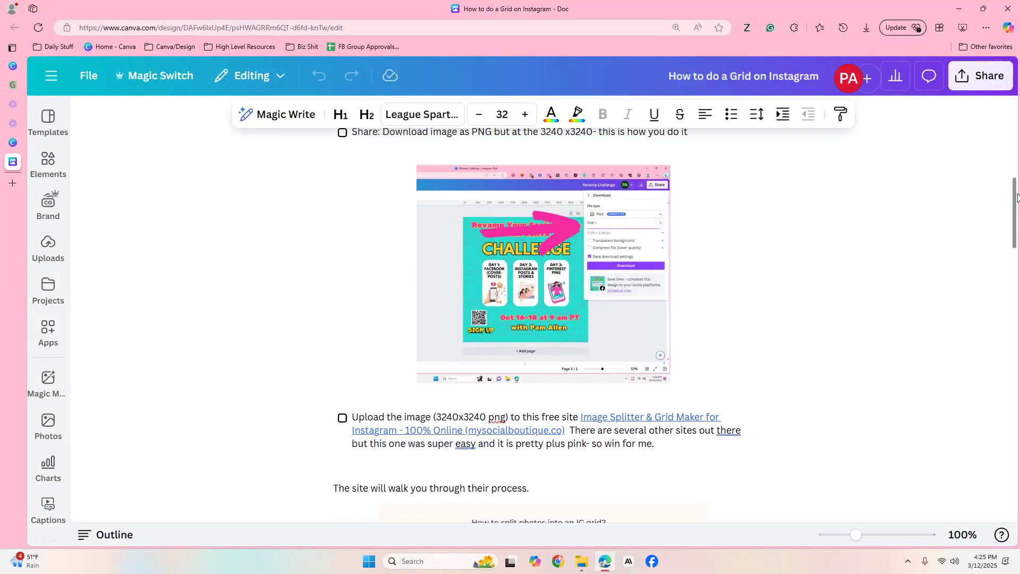
{"action": "scroll", "coordinate": [1016, 197], "scroll_direction": "up", "scroll_amount": 2}
{"action": "scroll", "coordinate": [1017, 197], "scroll_direction": "down", "scroll_amount": 1}
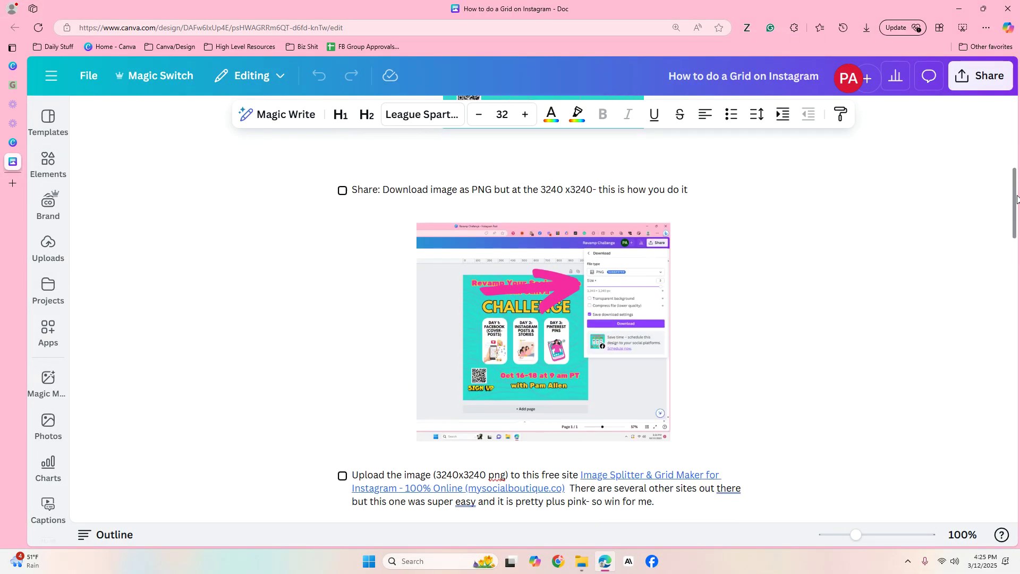
{"action": "scroll", "coordinate": [1016, 197], "scroll_direction": "down", "scroll_amount": 4}
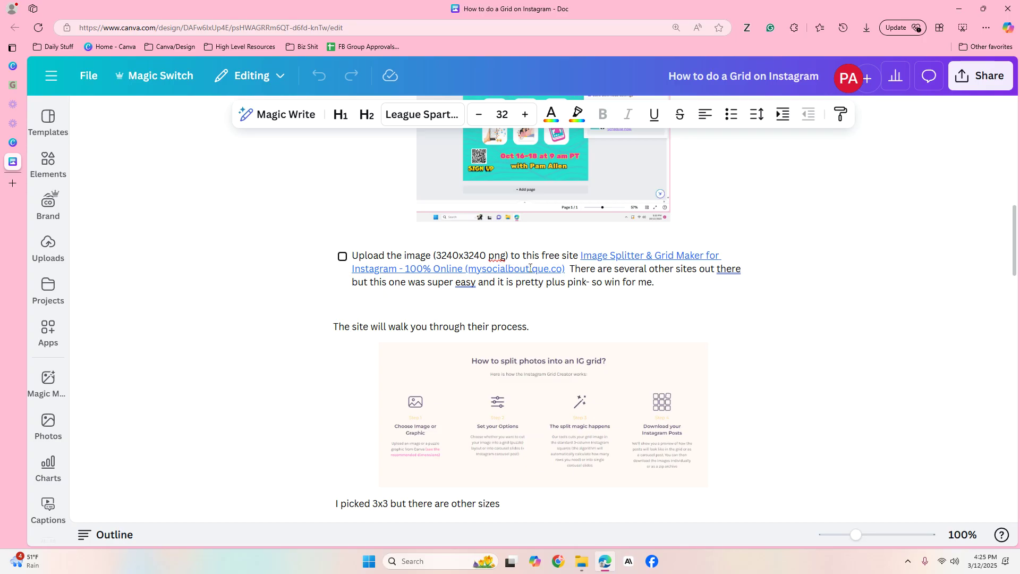
{"action": "scroll", "coordinate": [1017, 241], "scroll_direction": "down", "scroll_amount": 1}
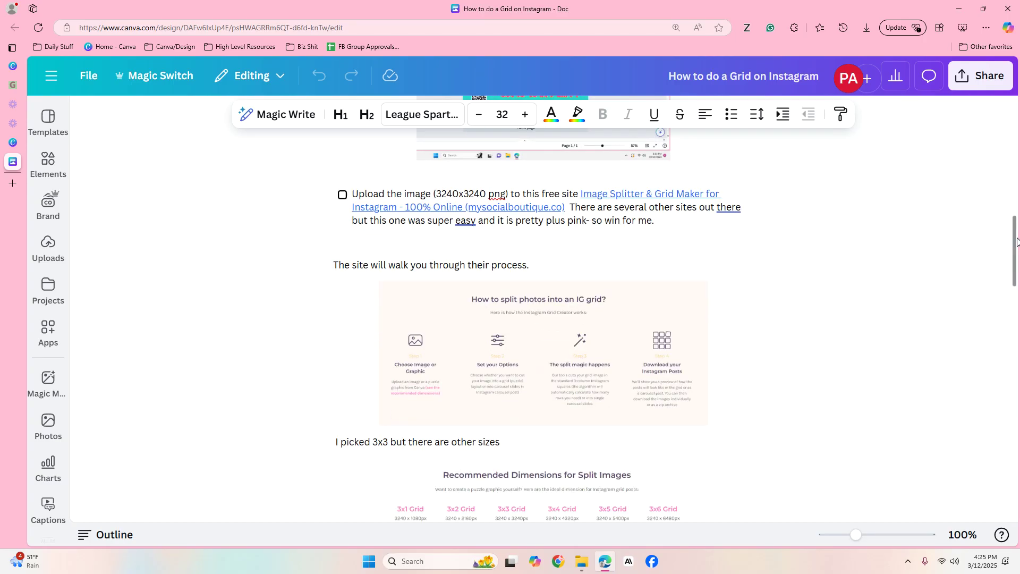
{"action": "left_click_drag", "start_coordinate": [1014, 241], "coordinate": [1014, 324]}
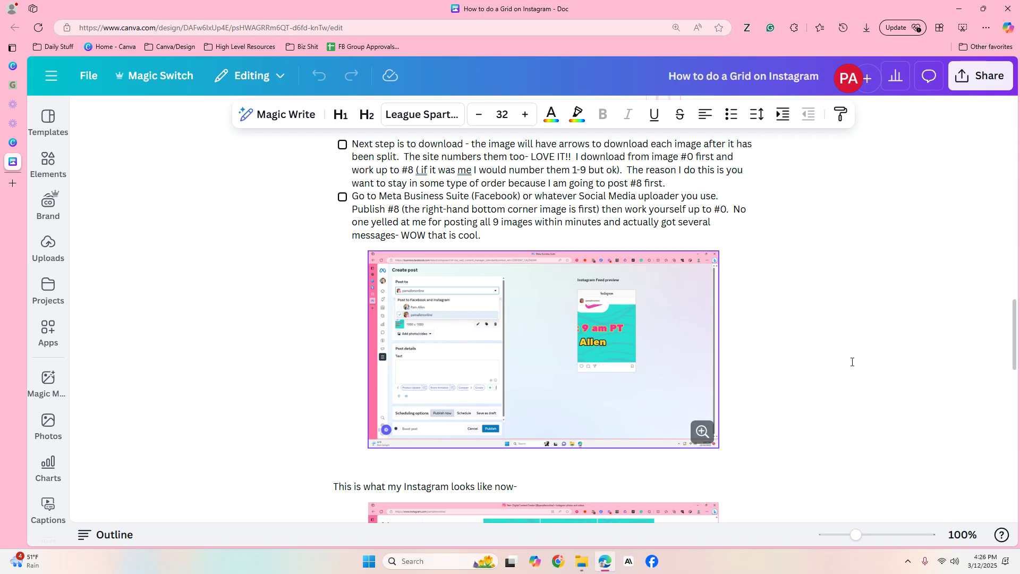
- Zoom the tutorial doc to about 129% and scroll back up to the GRID on Instagram title
{"action": "left_click_drag", "start_coordinate": [1015, 347], "coordinate": [1015, 391]}
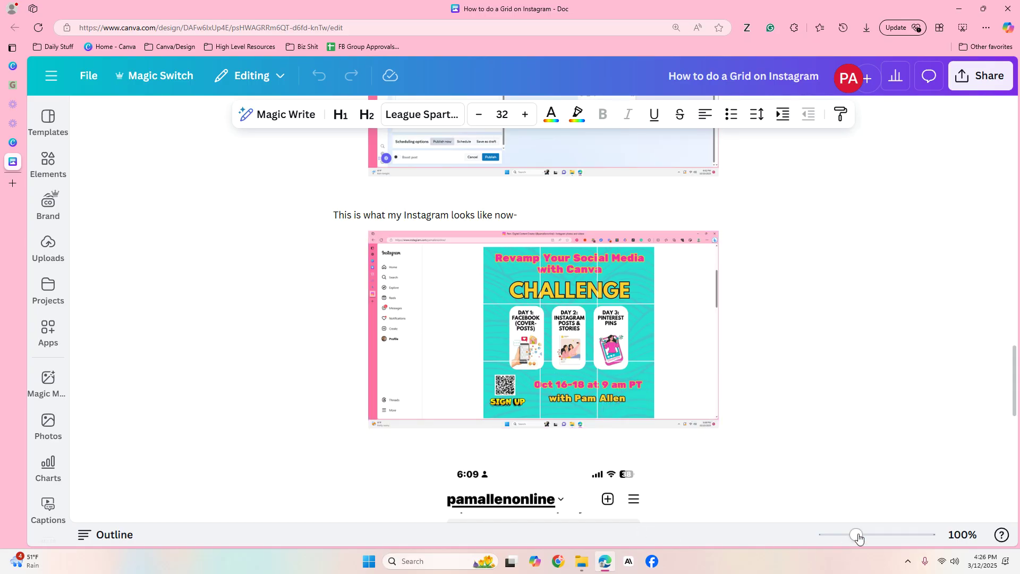
{"action": "left_click_drag", "start_coordinate": [858, 535], "coordinate": [867, 535]}
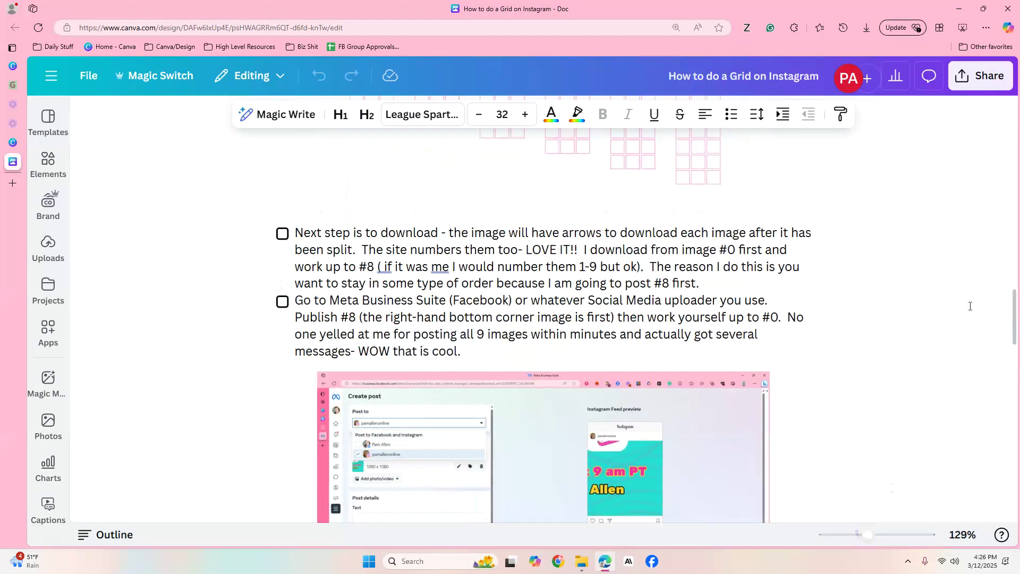
{"action": "left_click_drag", "start_coordinate": [1016, 310], "coordinate": [1016, 379]}
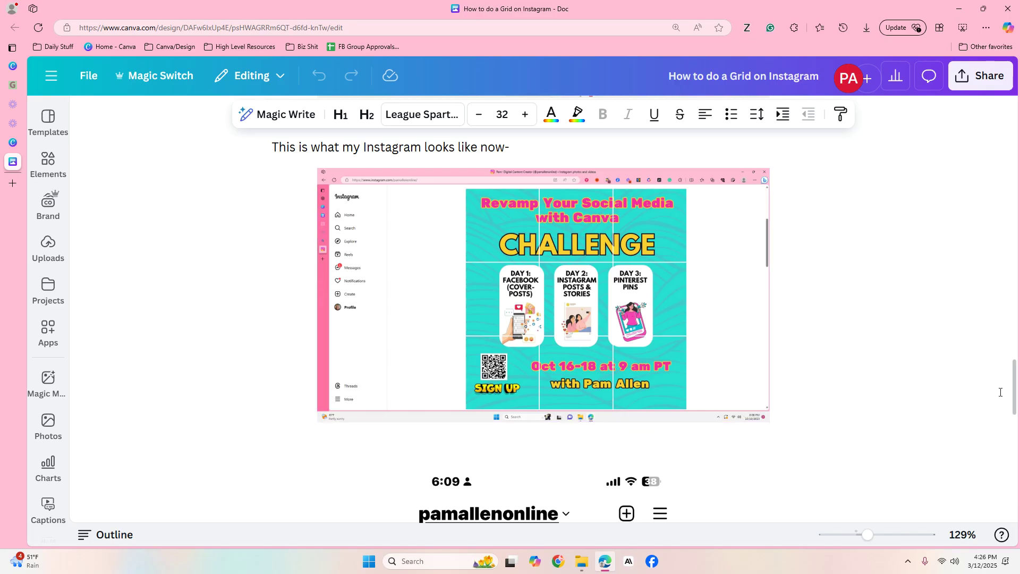
{"action": "left_click_drag", "start_coordinate": [1016, 389], "coordinate": [1017, 128]}
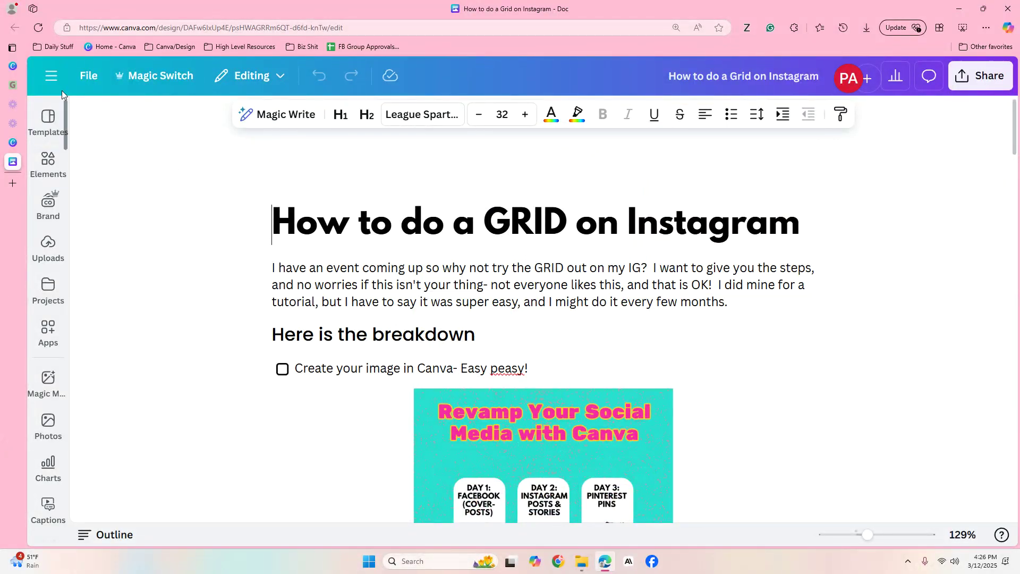
- Switch to the Untitled design 1000 × 1000px tab with the image Splitter app results
{"action": "left_click", "coordinate": [13, 65]}
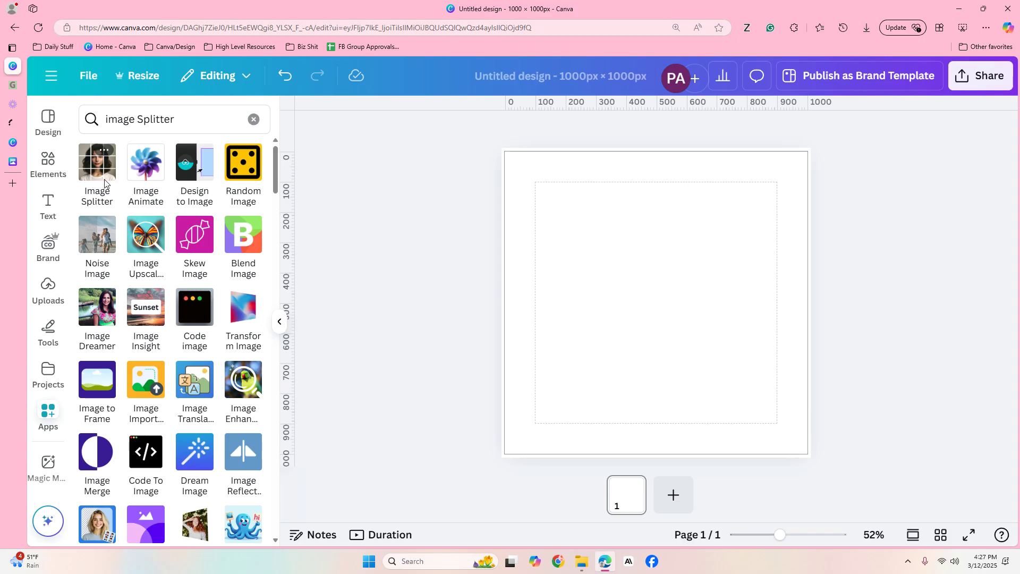
- Search Apps for 'Image Spl' and open Image Splitter, previewing a 3 × 3 split
{"action": "left_click", "coordinate": [253, 119]}
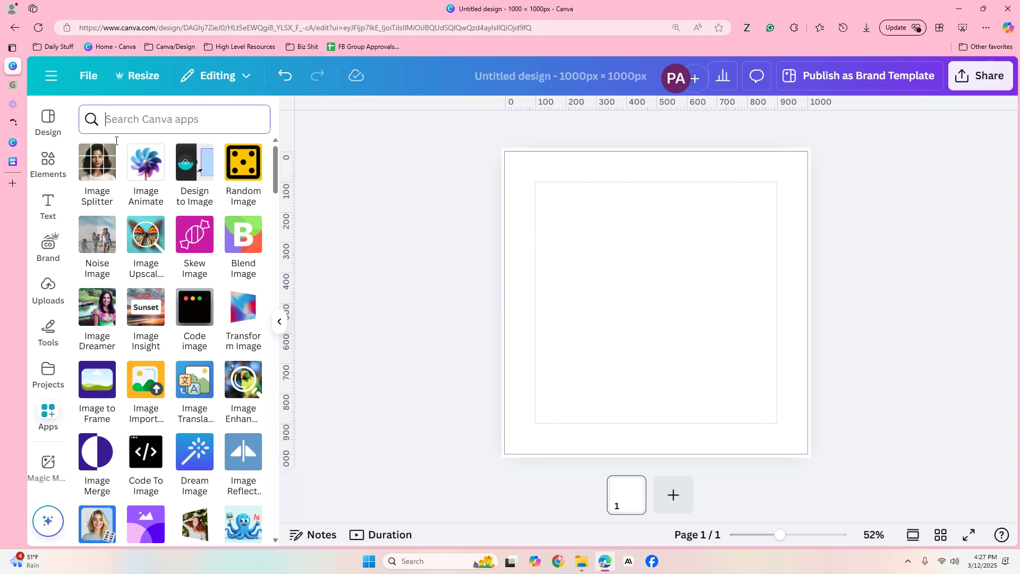
{"action": "left_click", "coordinate": [43, 413]}
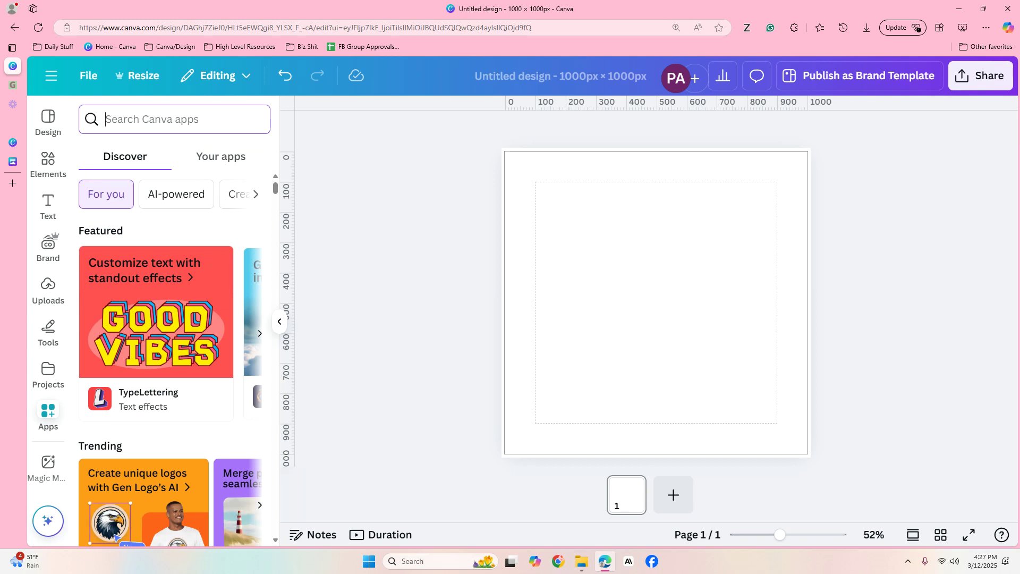
{"action": "type", "text": "Image"}
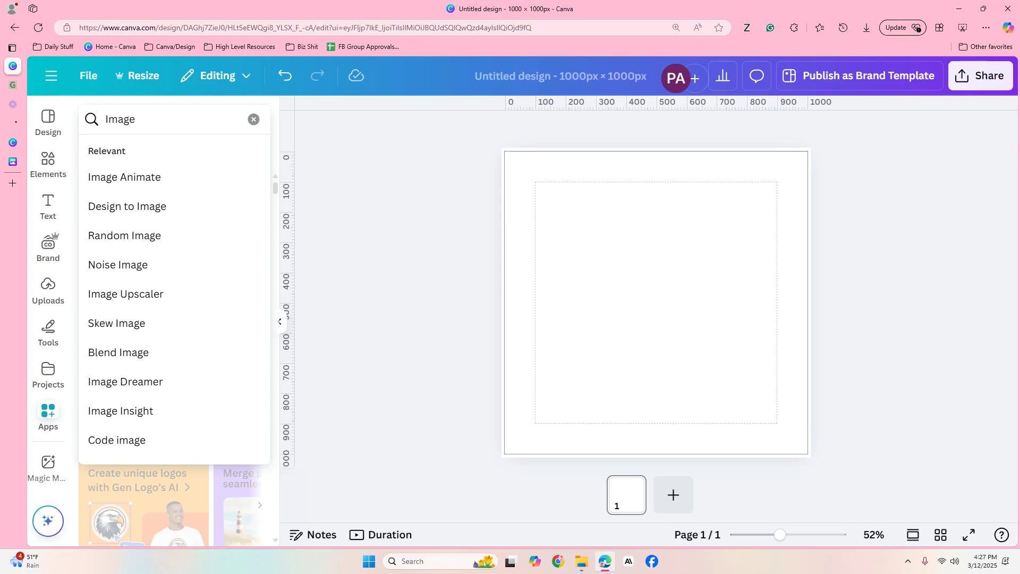
{"action": "type", "text": " Spl"}
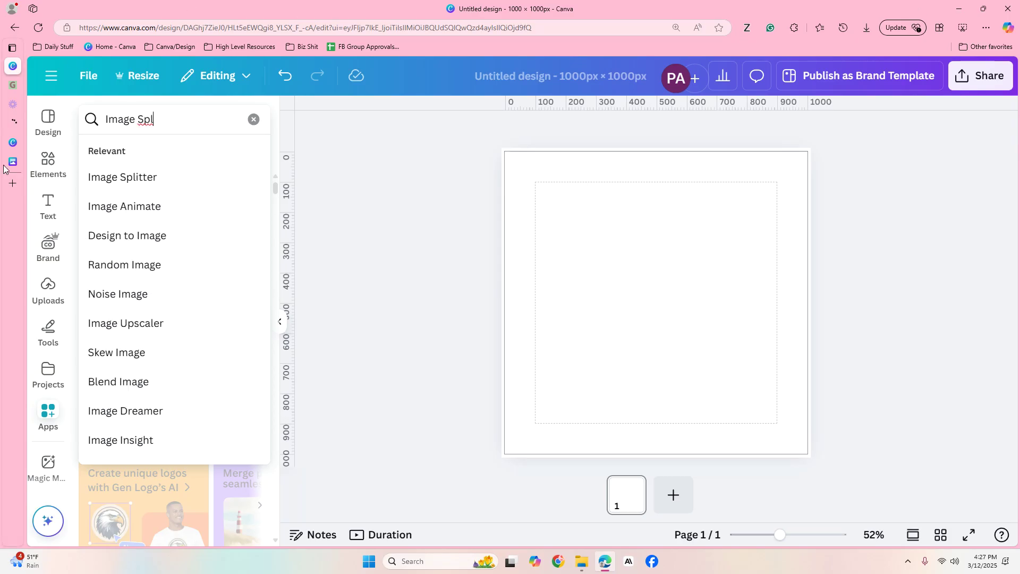
{"action": "left_click", "coordinate": [136, 184]}
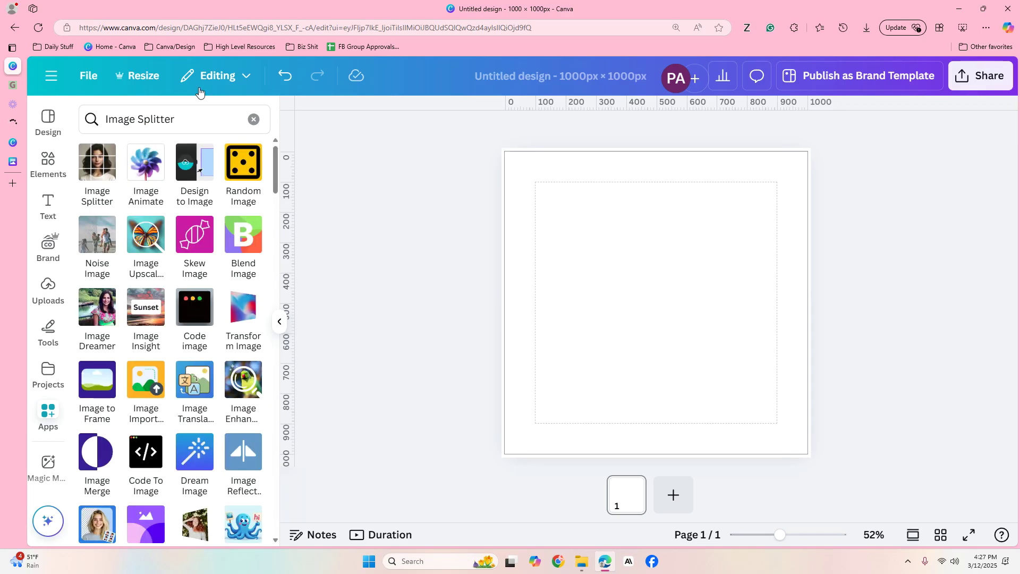
{"action": "left_click", "coordinate": [103, 177]}
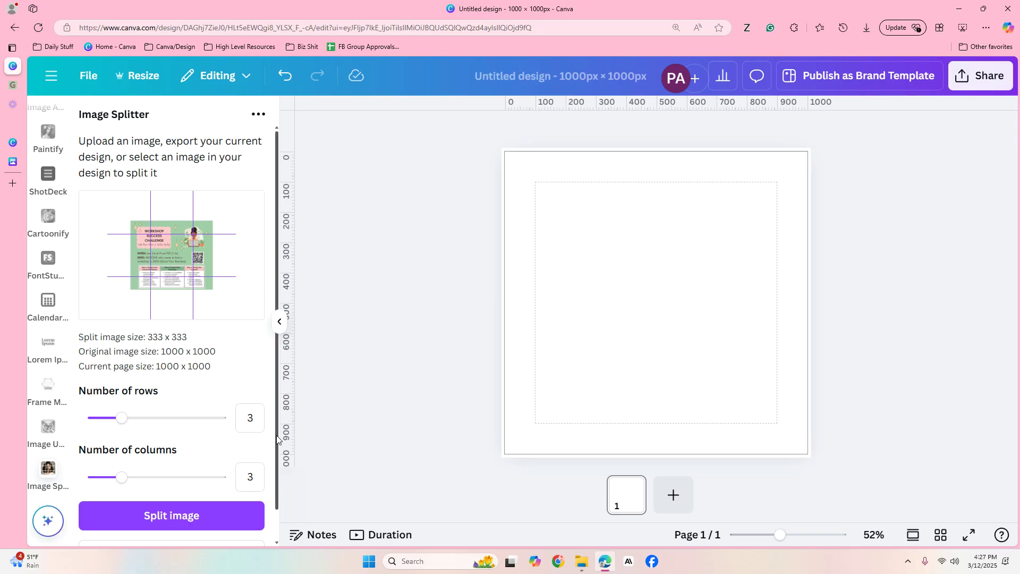
- Reset Image Splitter and place the Workshop Success Challenge flyer from Uploads at the page's top-left
{"action": "scroll", "coordinate": [176, 478], "scroll_direction": "down", "scroll_amount": 1}
{"action": "left_click", "coordinate": [177, 526]}
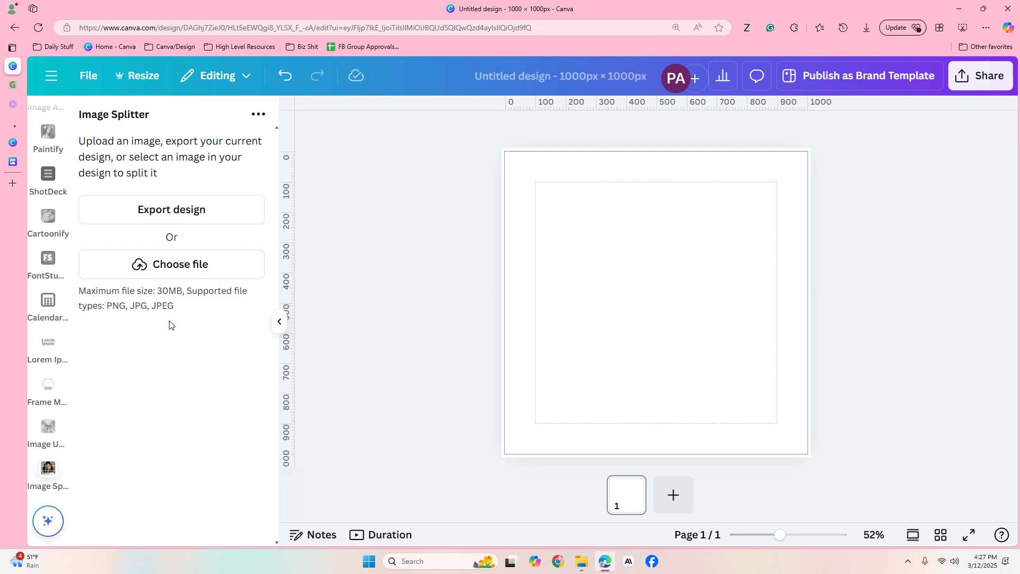
{"action": "scroll", "coordinate": [48, 441], "scroll_direction": "up", "scroll_amount": 5}
{"action": "scroll", "coordinate": [48, 319], "scroll_direction": "up", "scroll_amount": 5}
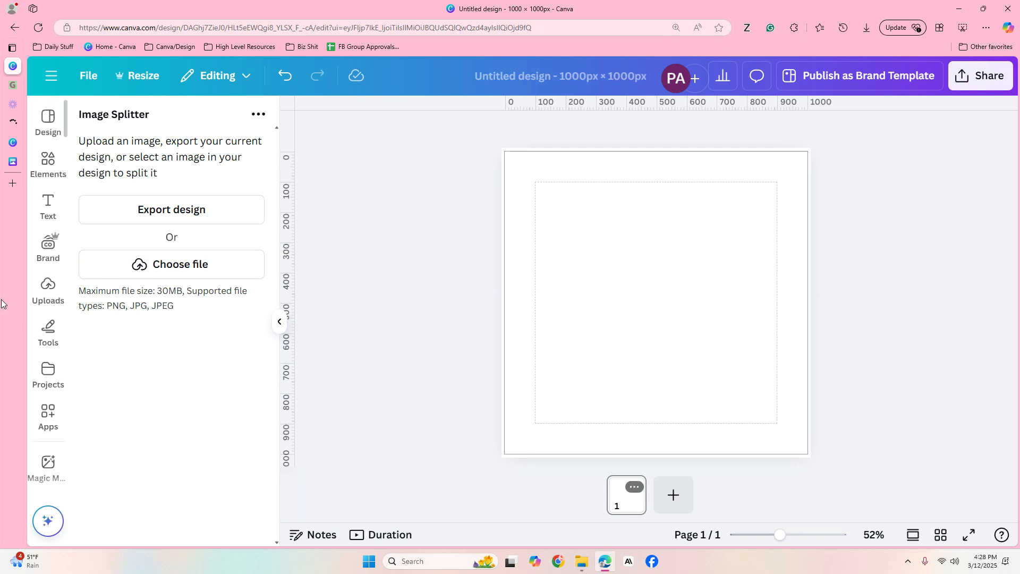
{"action": "left_click", "coordinate": [52, 294]}
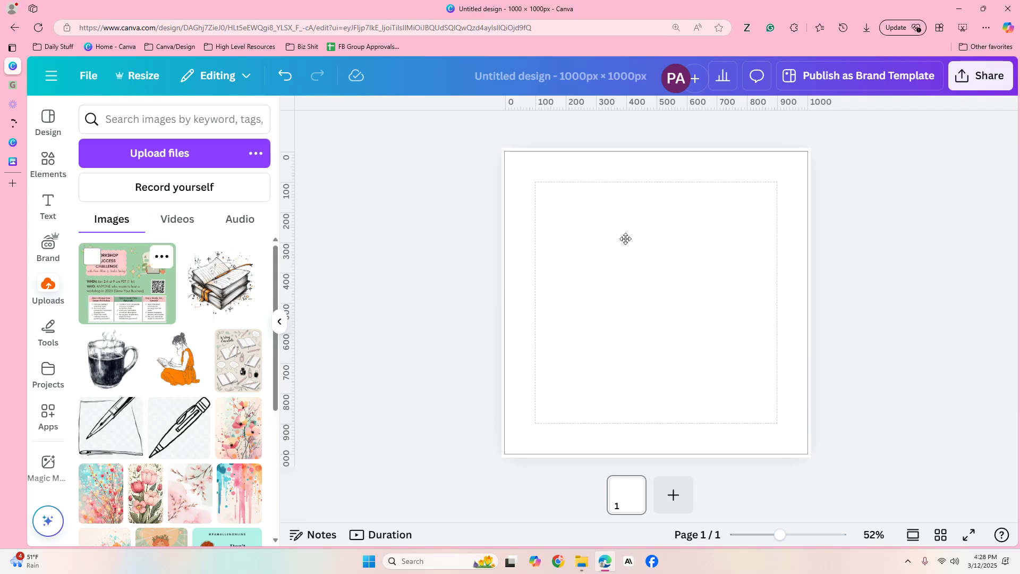
{"action": "left_click_drag", "start_coordinate": [625, 239], "coordinate": [617, 225]}
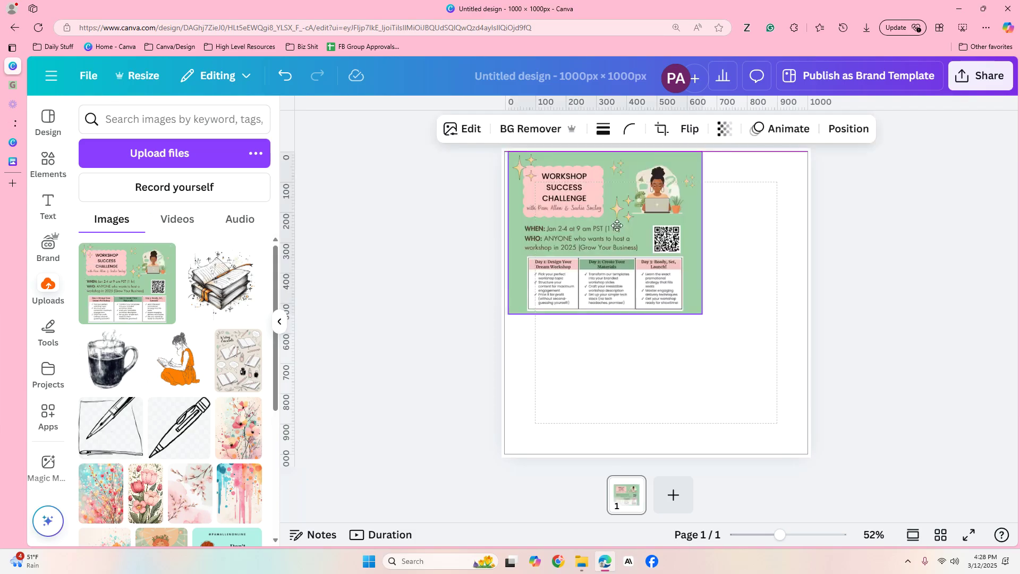
{"action": "left_click_drag", "start_coordinate": [617, 226], "coordinate": [614, 224]}
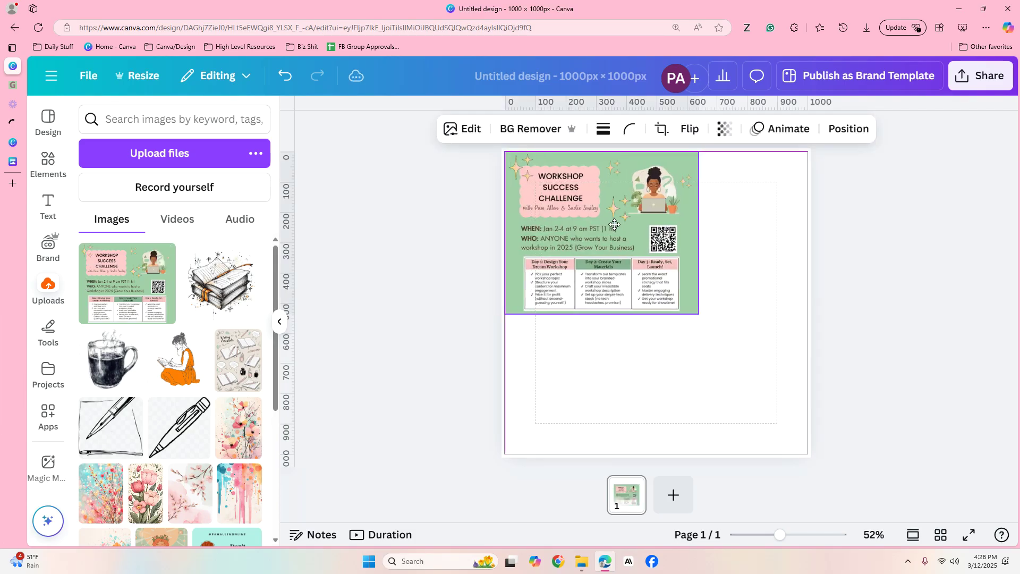
- Enlarge the flyer to nearly fill the page, shift it lower, and make the background light sage green
{"action": "left_click_drag", "start_coordinate": [700, 315], "coordinate": [811, 425]}
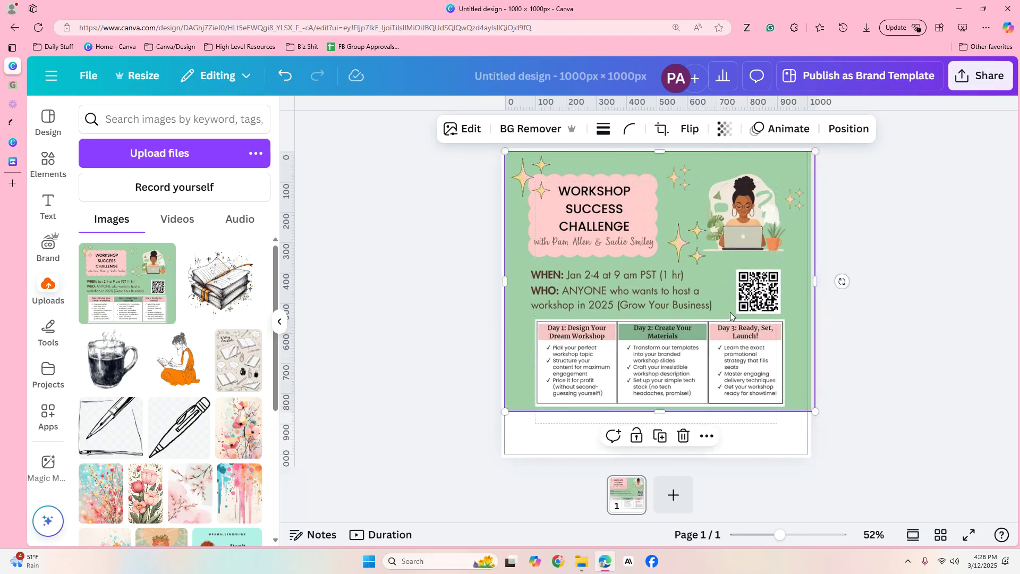
{"action": "left_click_drag", "start_coordinate": [732, 317], "coordinate": [729, 334]}
{"action": "left_click", "coordinate": [530, 145]}
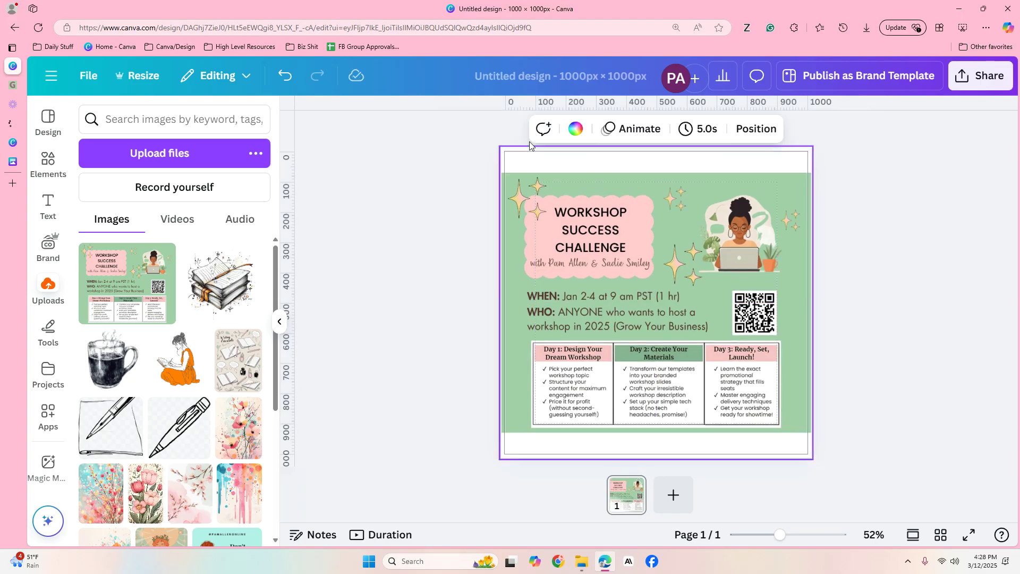
{"action": "left_click", "coordinate": [575, 128]}
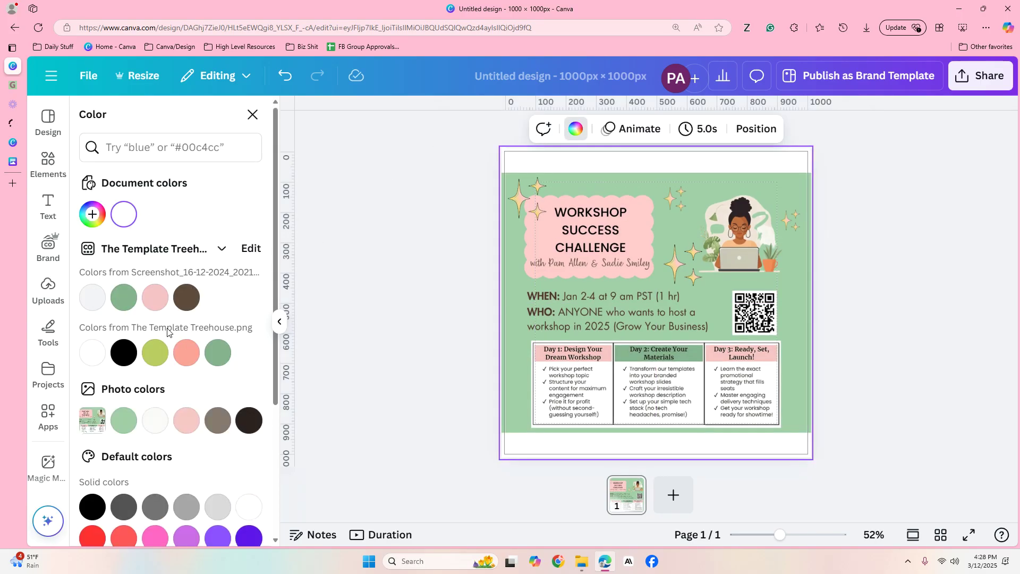
{"action": "left_click", "coordinate": [123, 297]}
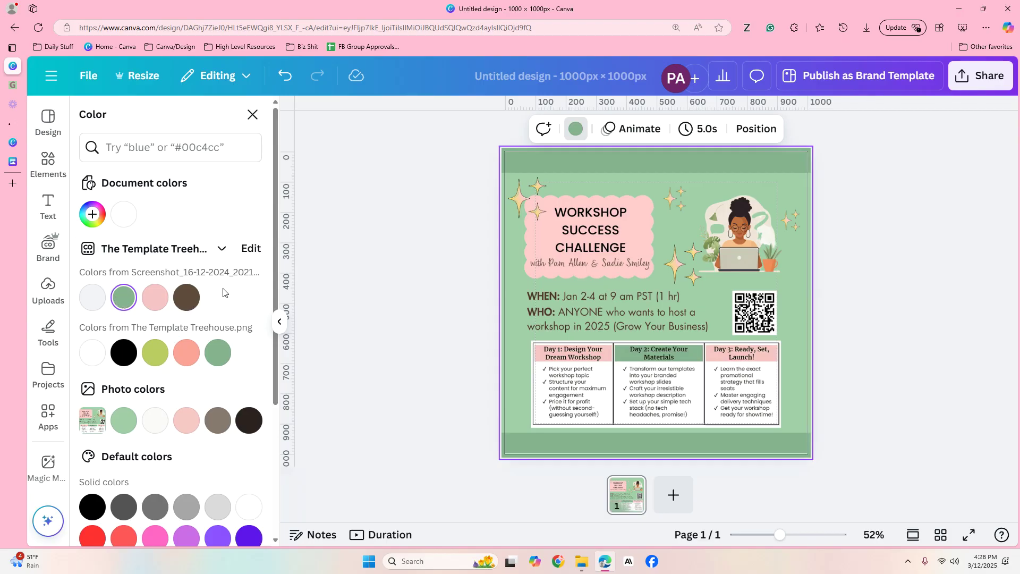
{"action": "left_click", "coordinate": [125, 422]}
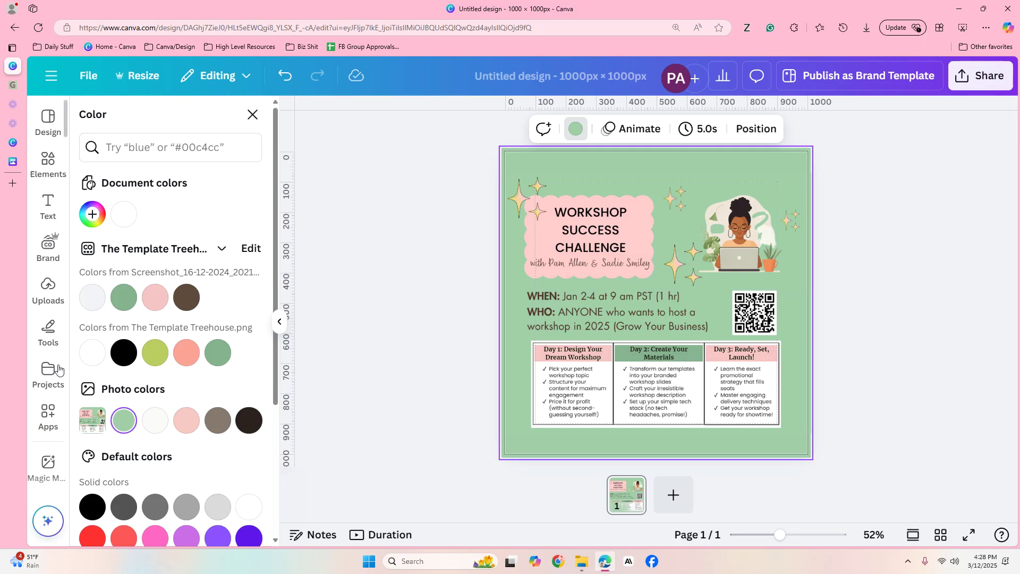
{"action": "left_click", "coordinate": [252, 114]}
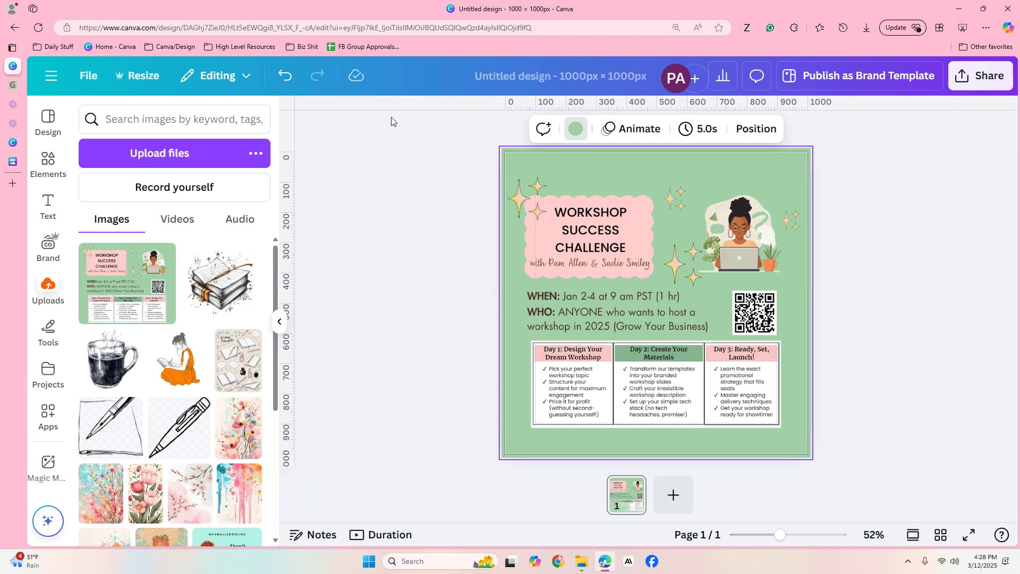
- Open Image Splitter with the flyer, previewing a 3 × 3 grid of 313 × 262 tiles
{"action": "left_click", "coordinate": [46, 429]}
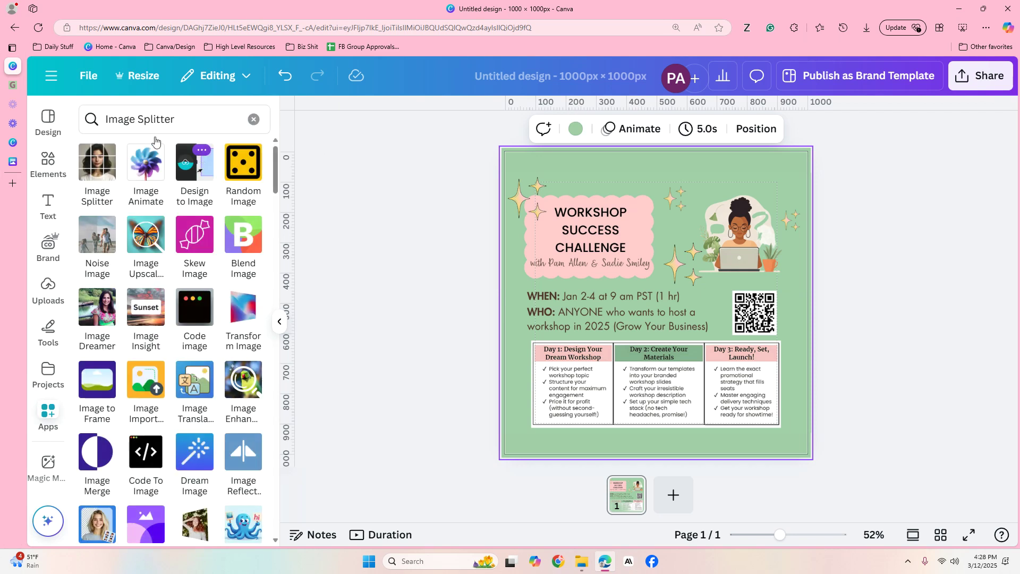
{"action": "left_click", "coordinate": [97, 169]}
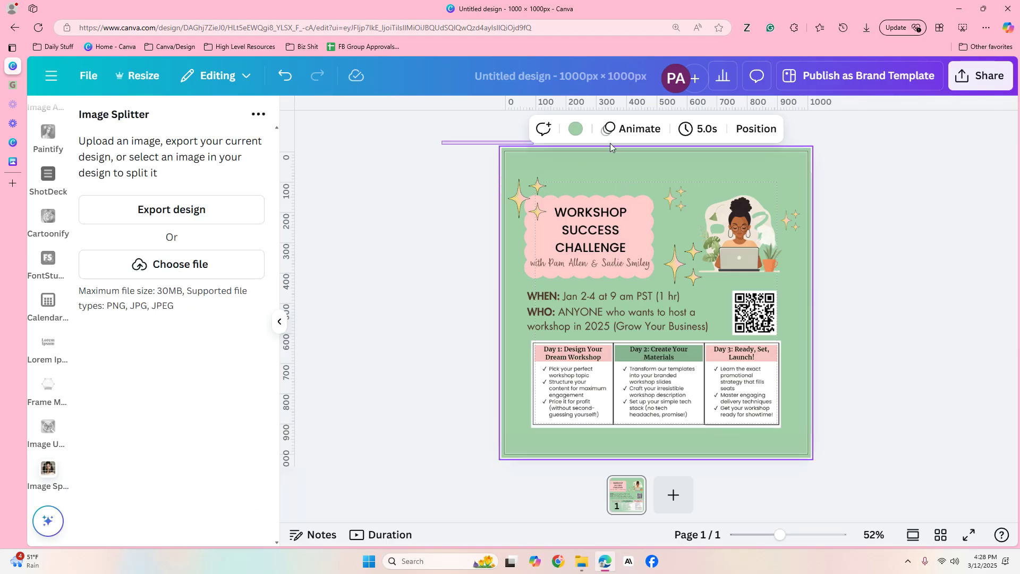
{"action": "left_click_drag", "start_coordinate": [610, 142], "coordinate": [830, 461]}
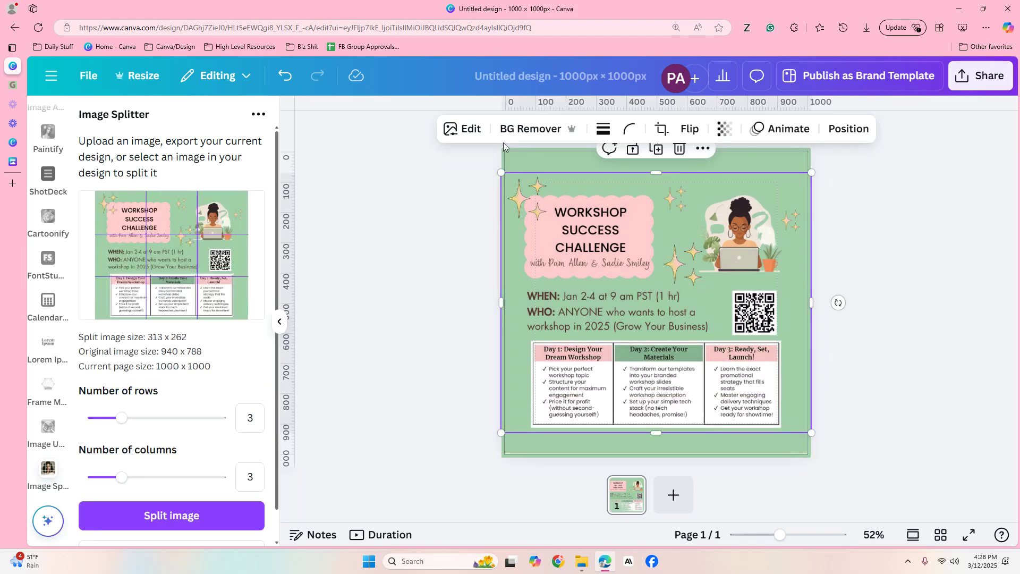
{"action": "left_click", "coordinate": [563, 165]}
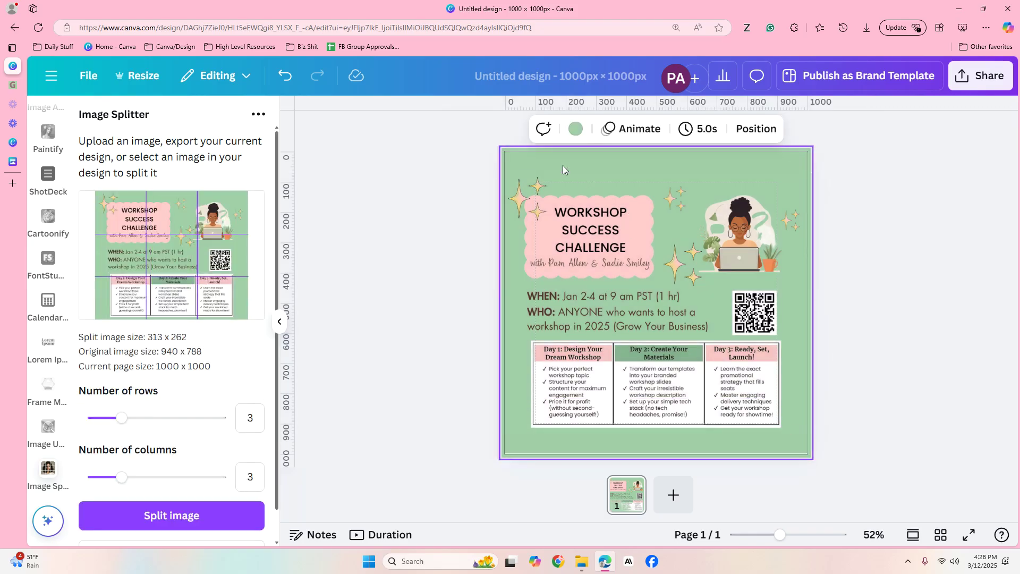
{"action": "left_click", "coordinate": [642, 197]}
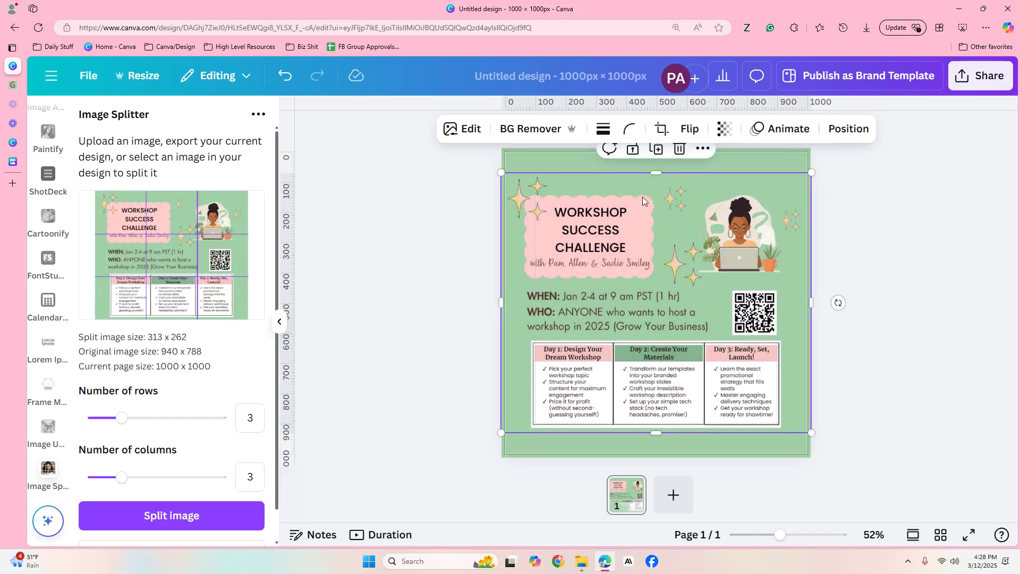
{"action": "left_click", "coordinate": [453, 178]}
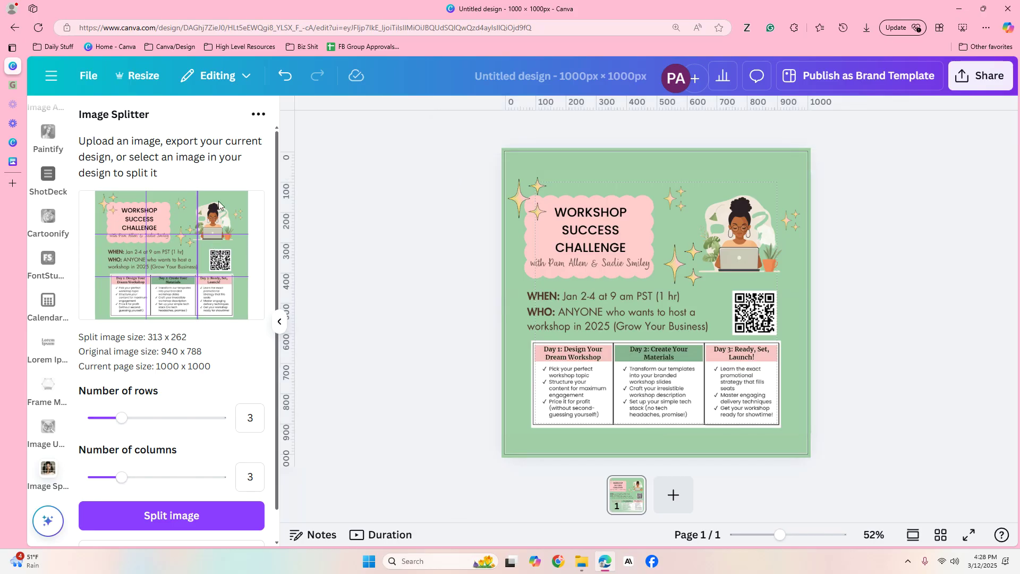
{"action": "left_click", "coordinate": [515, 154]}
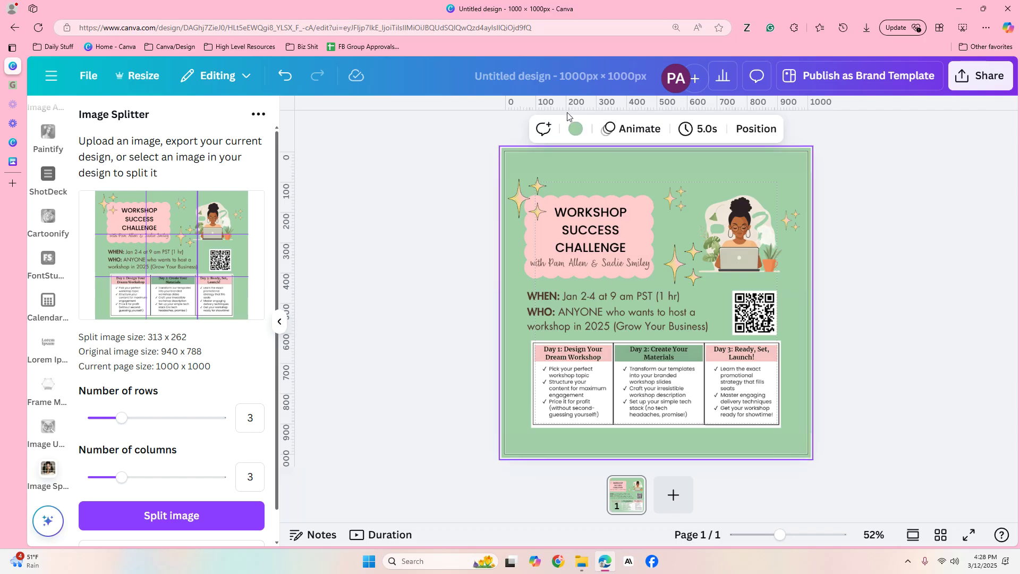
{"action": "left_click", "coordinate": [394, 139]}
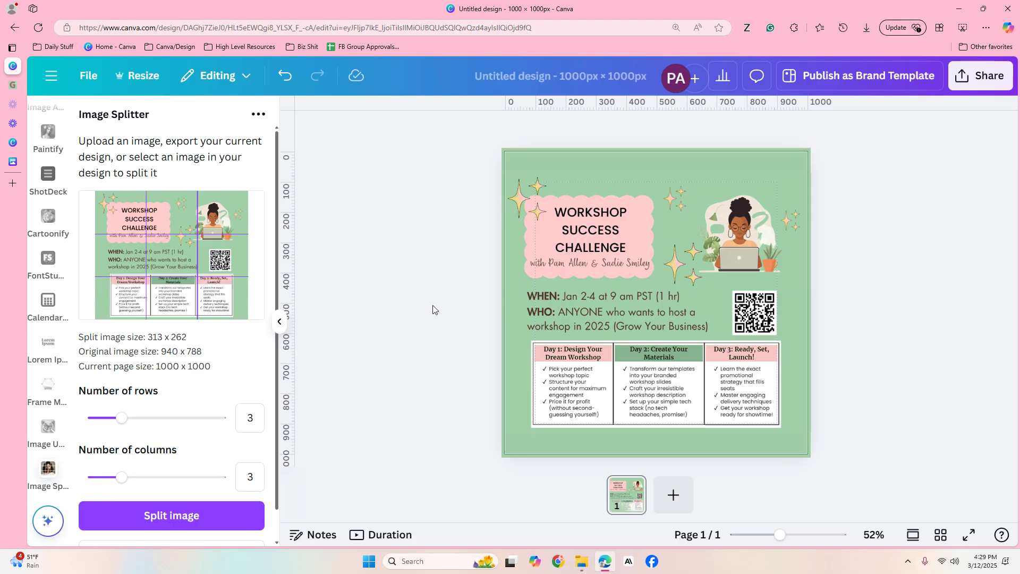
- Split the flyer into nine images and add them as new pages 2–10
{"action": "left_click", "coordinate": [210, 515]}
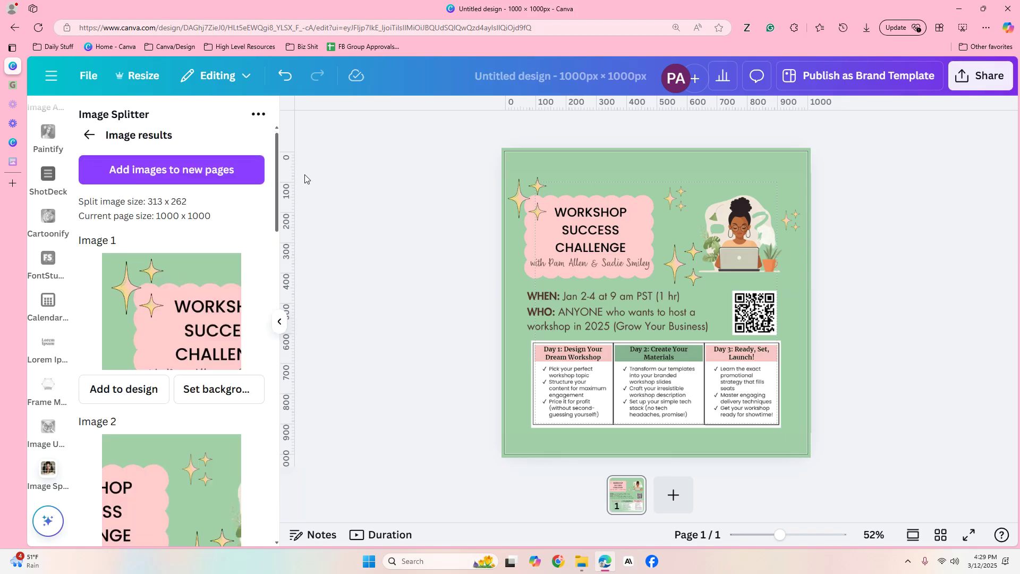
{"action": "mouse_move", "coordinate": [278, 186]}
{"action": "left_mouse_down"}
{"action": "mouse_move", "coordinate": [278, 215]}
{"action": "mouse_move", "coordinate": [282, 185]}
{"action": "left_mouse_up"}
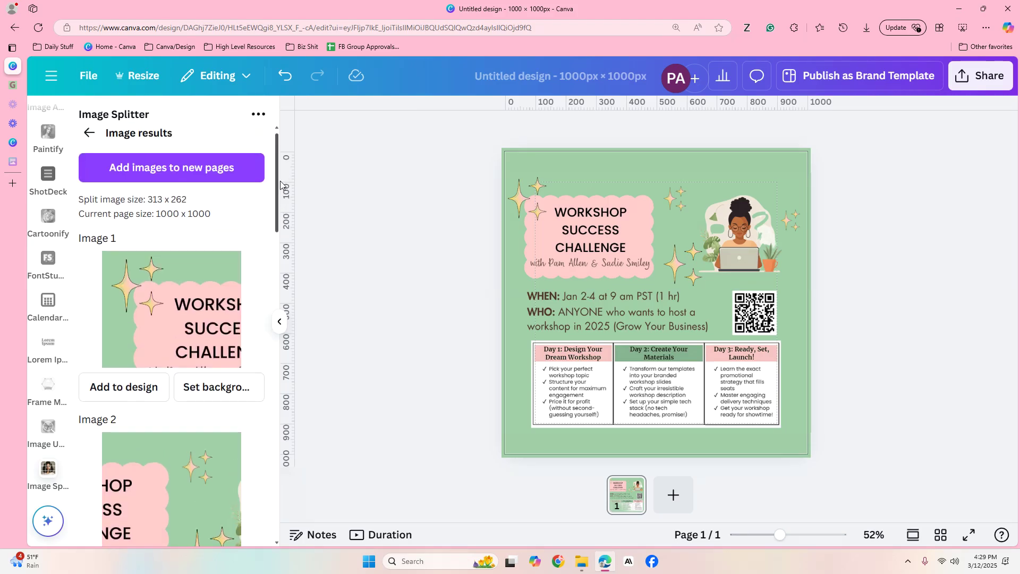
{"action": "left_click", "coordinate": [177, 169]}
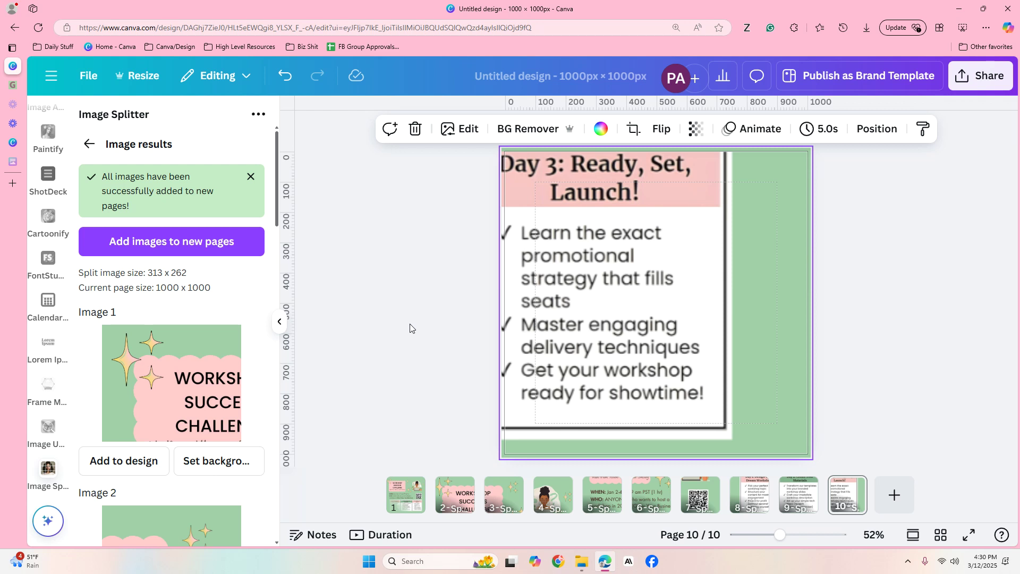
- Delete the original full flyer page 1, leaving only the nine Split pages
{"action": "left_click", "coordinate": [417, 487]}
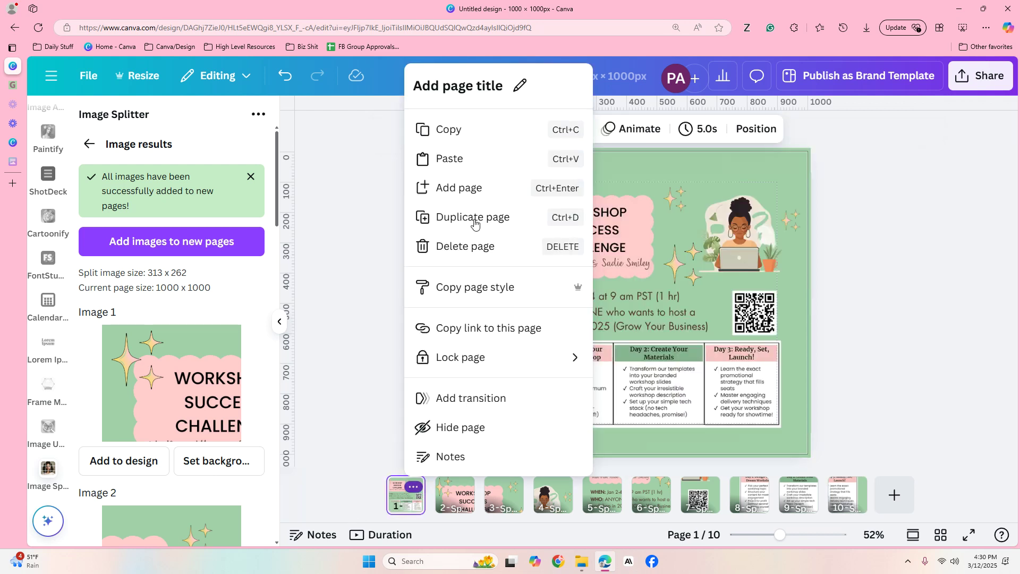
{"action": "left_click", "coordinate": [487, 247]}
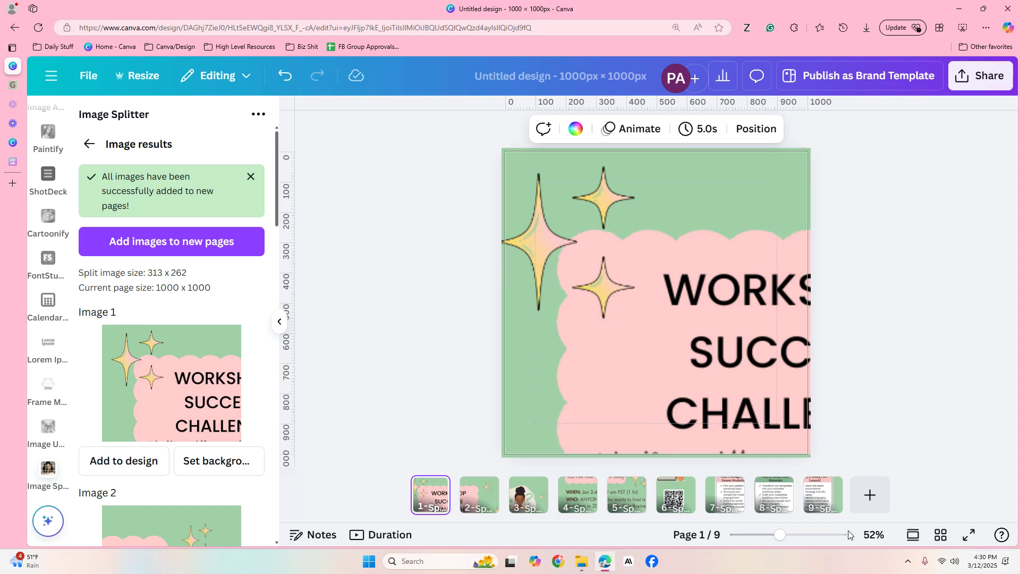
{"action": "mouse_move", "coordinate": [779, 534]}
{"action": "left_mouse_down"}
{"action": "mouse_move", "coordinate": [794, 535]}
{"action": "mouse_move", "coordinate": [780, 535]}
{"action": "left_mouse_up"}
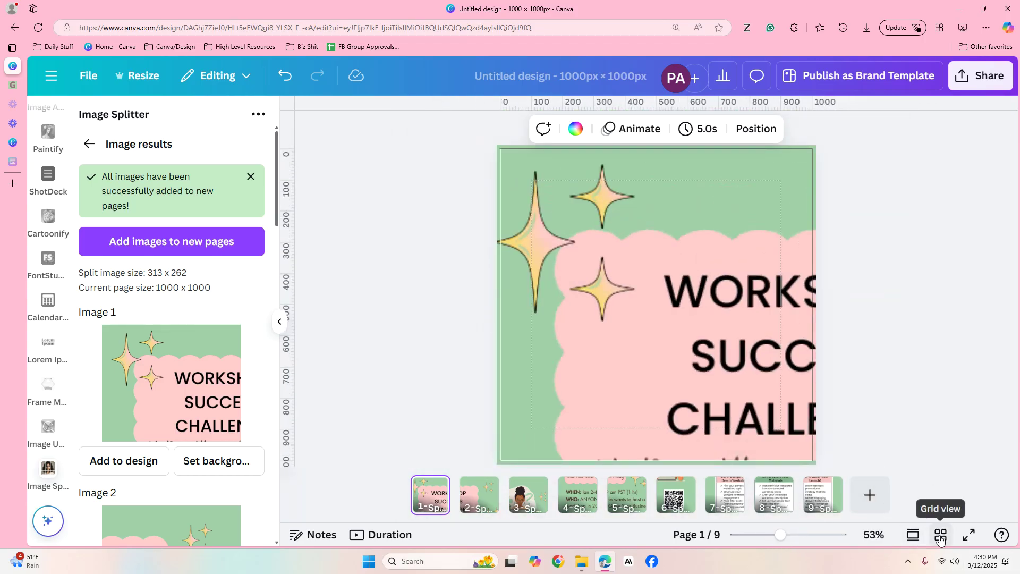
- Review pages Split-1 through Split-9 stacked in scroll view
{"action": "left_click", "coordinate": [913, 535]}
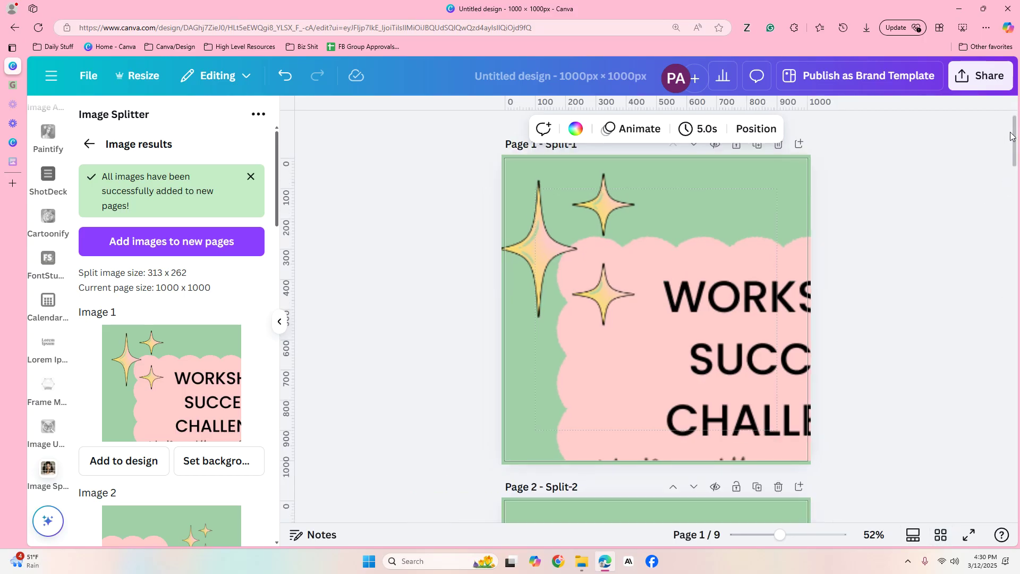
{"action": "left_click_drag", "start_coordinate": [1016, 130], "coordinate": [992, 479]}
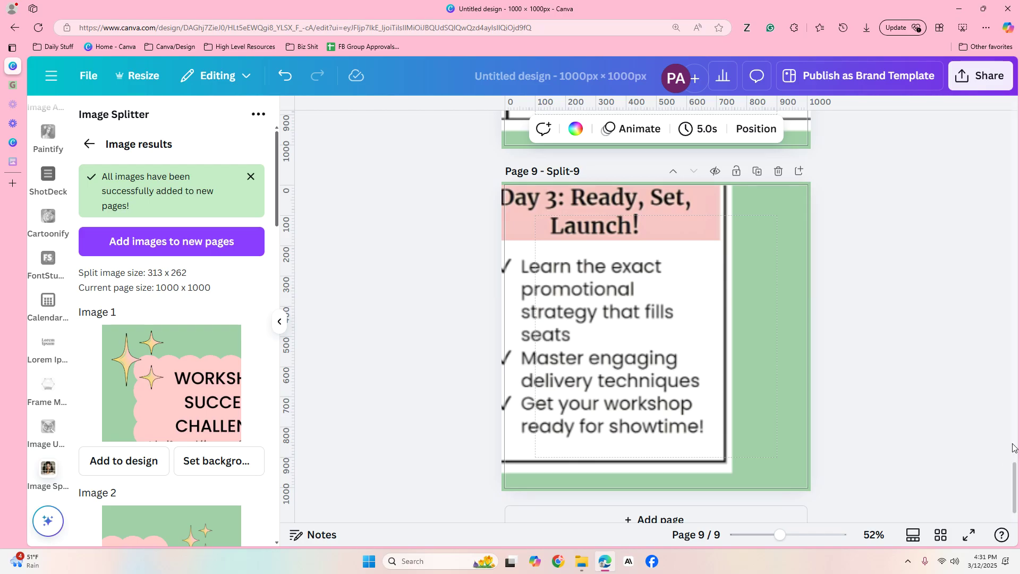
{"action": "left_click_drag", "start_coordinate": [1017, 460], "coordinate": [1015, 423]}
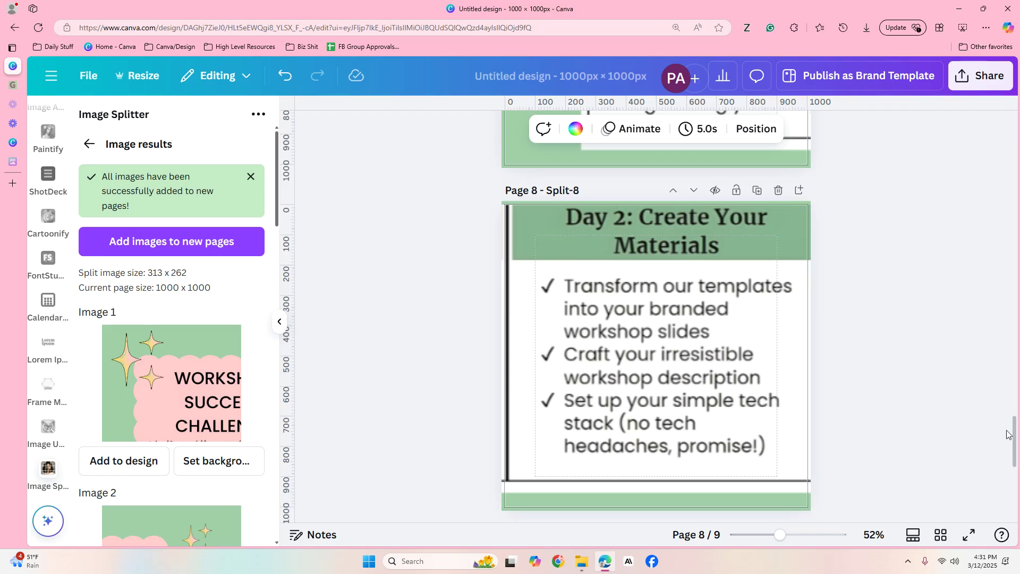
{"action": "left_click_drag", "start_coordinate": [1007, 434], "coordinate": [1005, 118]}
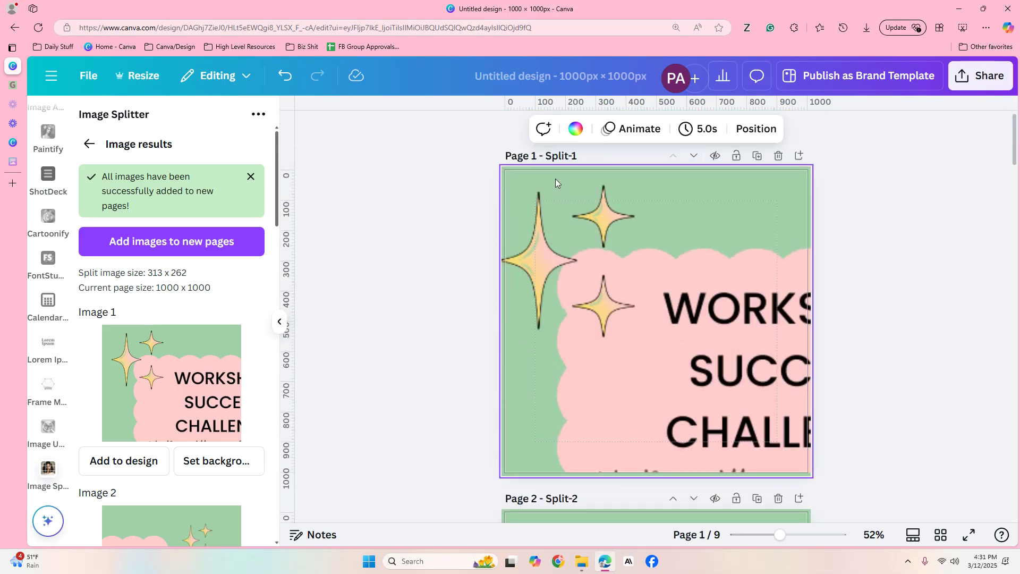